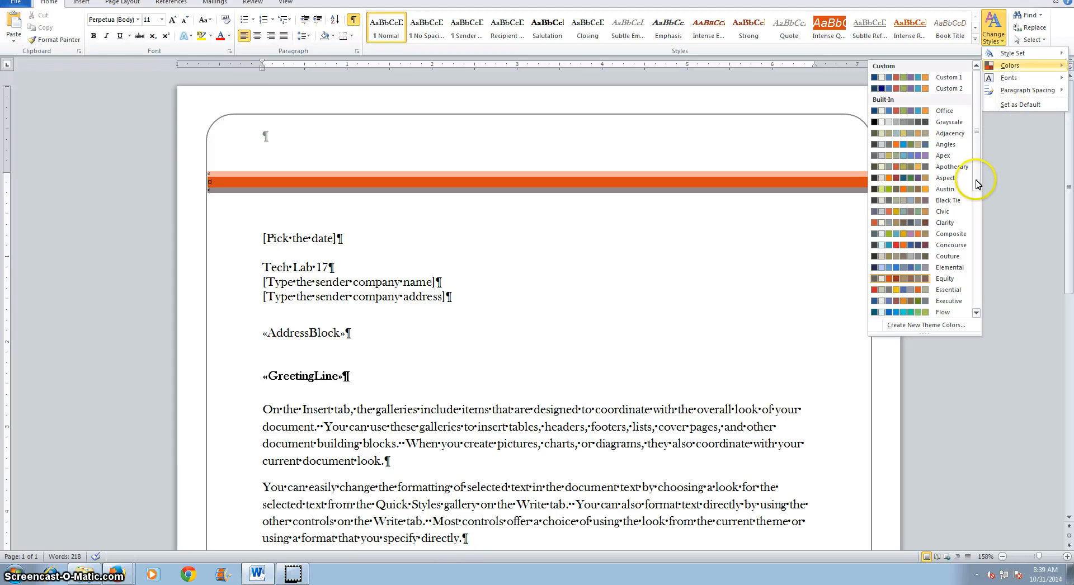
Apply the built-in Equity color scheme to the merge letter
scroll(976, 201, "down", 3)
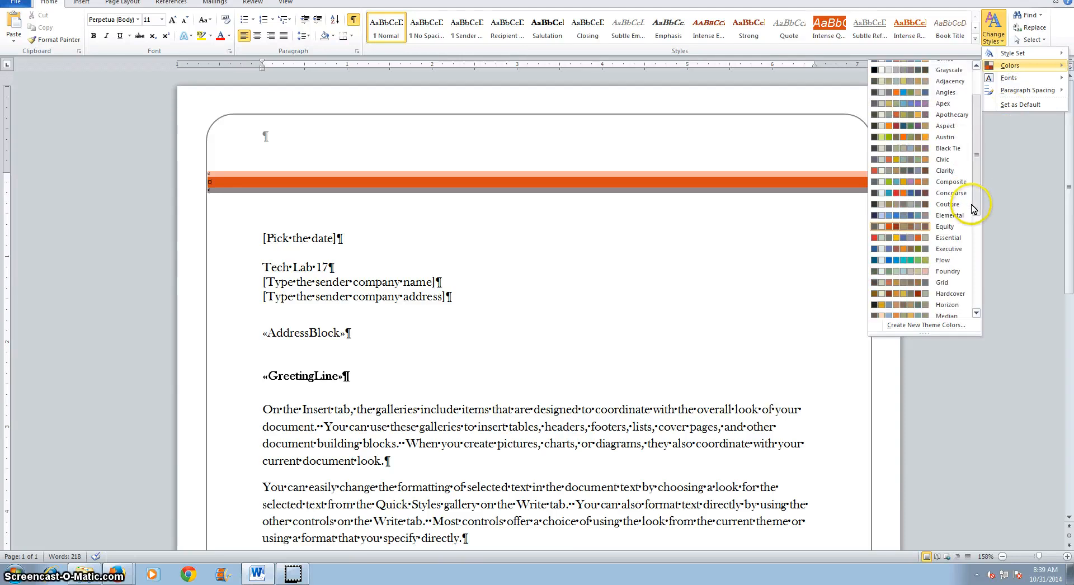
left_click(944, 226)
left_click(730, 198)
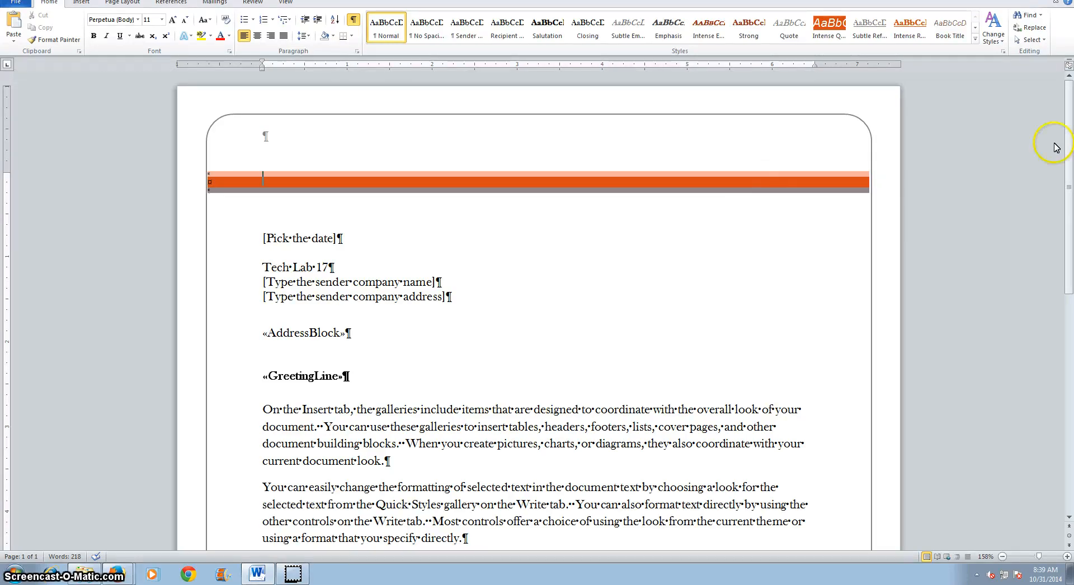
Change the letter's theme fonts to the built-in Office Classic 2 set, which uses Arial for headings and body
left_click(995, 42)
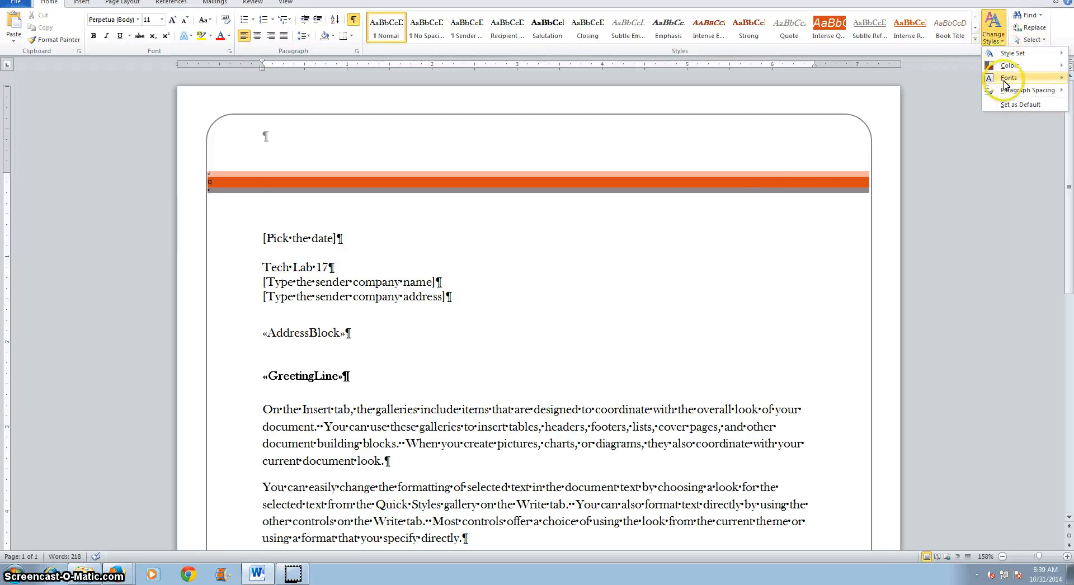
mouse_move(1005, 83)
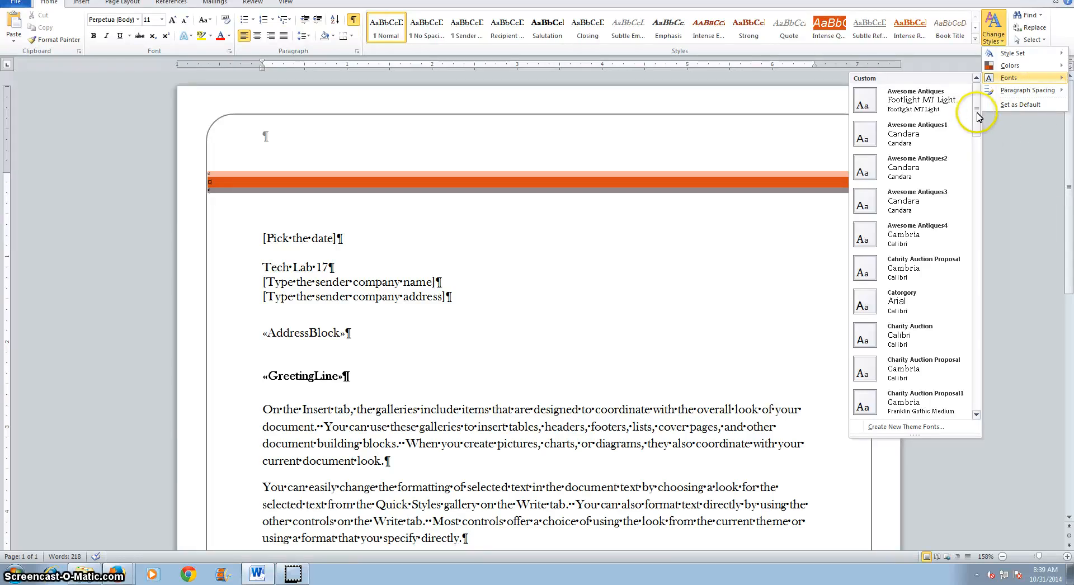
scroll(971, 120, "down", 3)
scroll(971, 199, "down", 5)
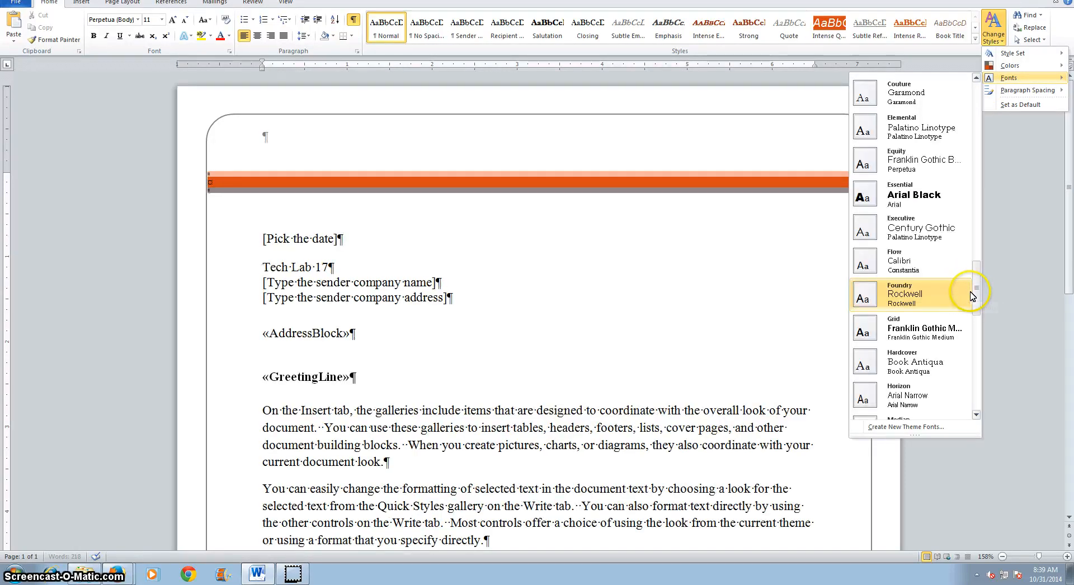
scroll(971, 336, "down", 3)
scroll(971, 348, "down", 3)
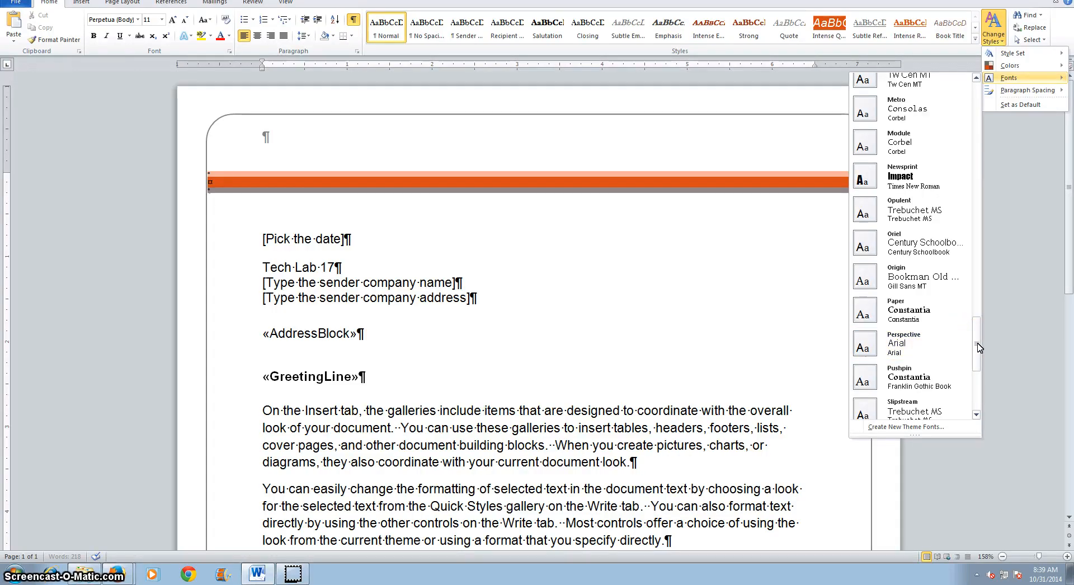
left_click_drag(978, 347, 965, 100)
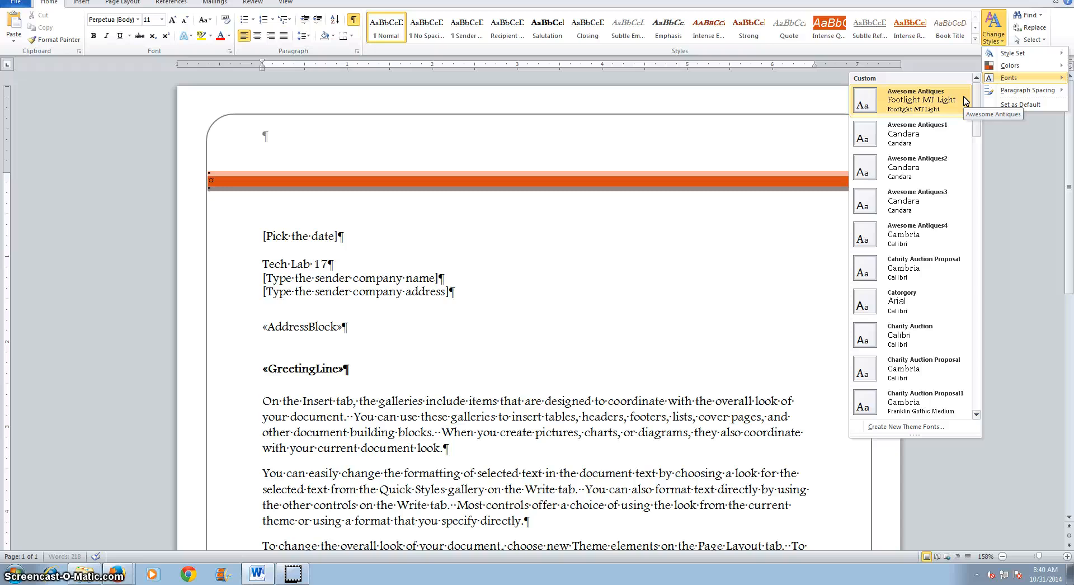
left_click(964, 108)
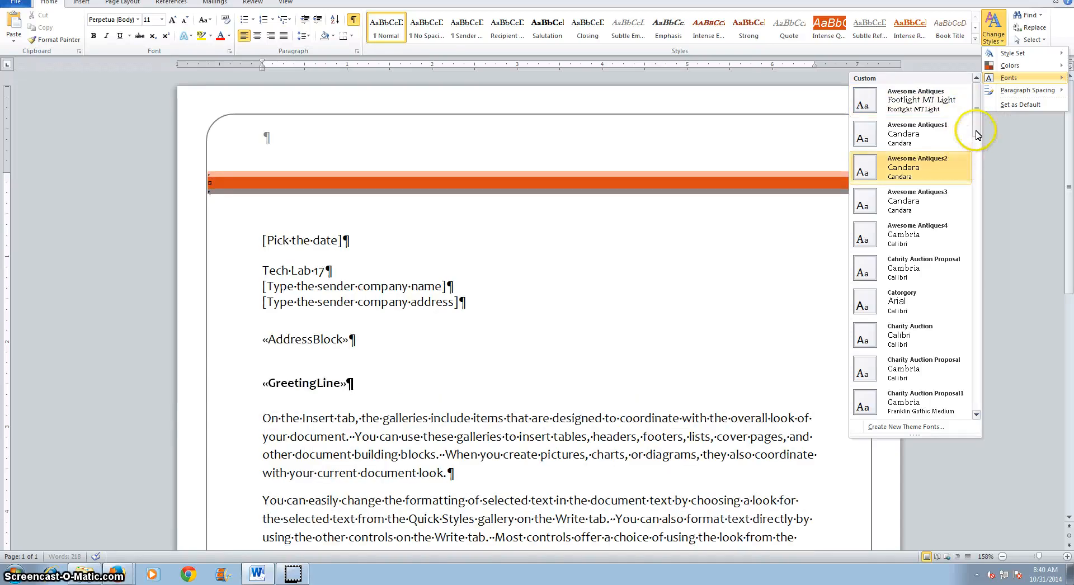
left_click_drag(979, 117, 969, 199)
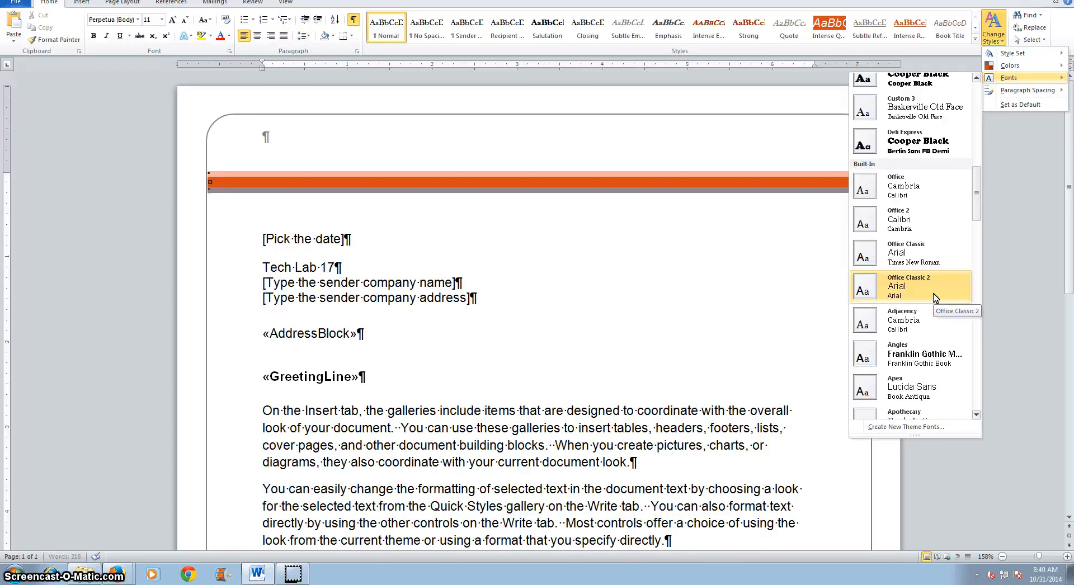
left_click(901, 292)
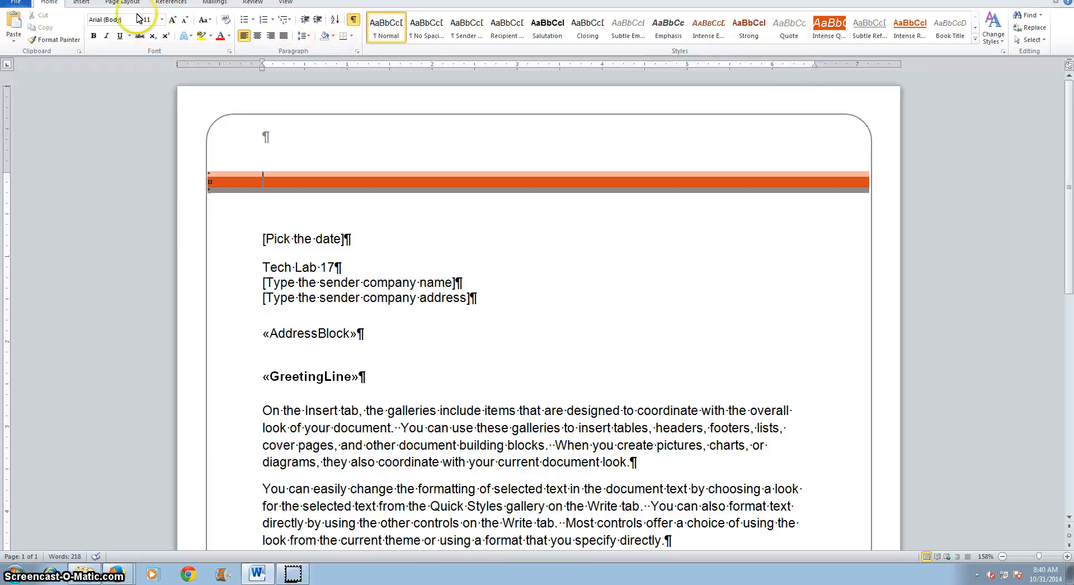
Set the page margins to Moderate, with 1" top and bottom and 0.75" left and right
left_click(122, 3)
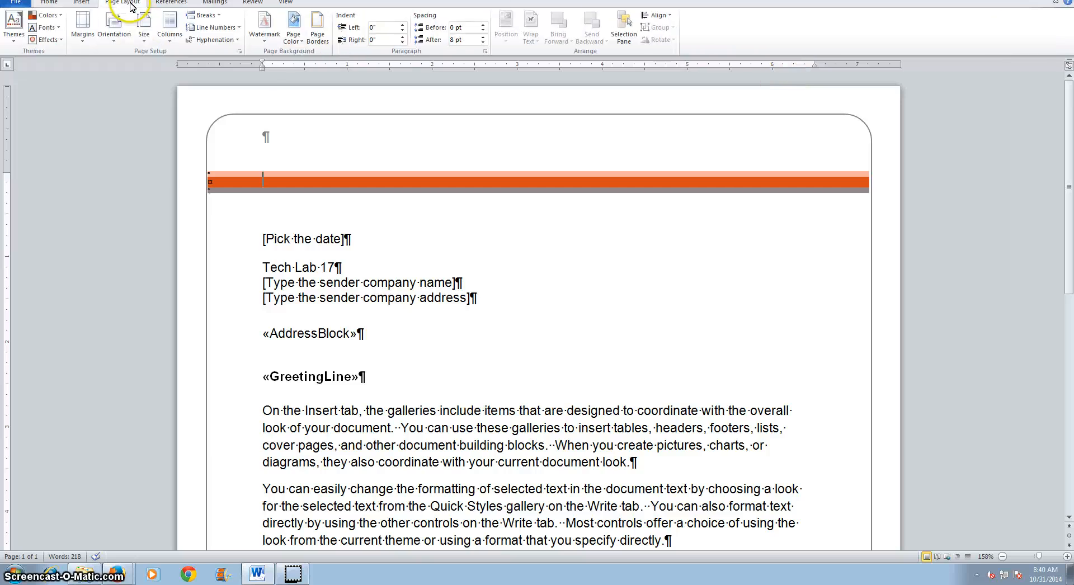
left_click(83, 44)
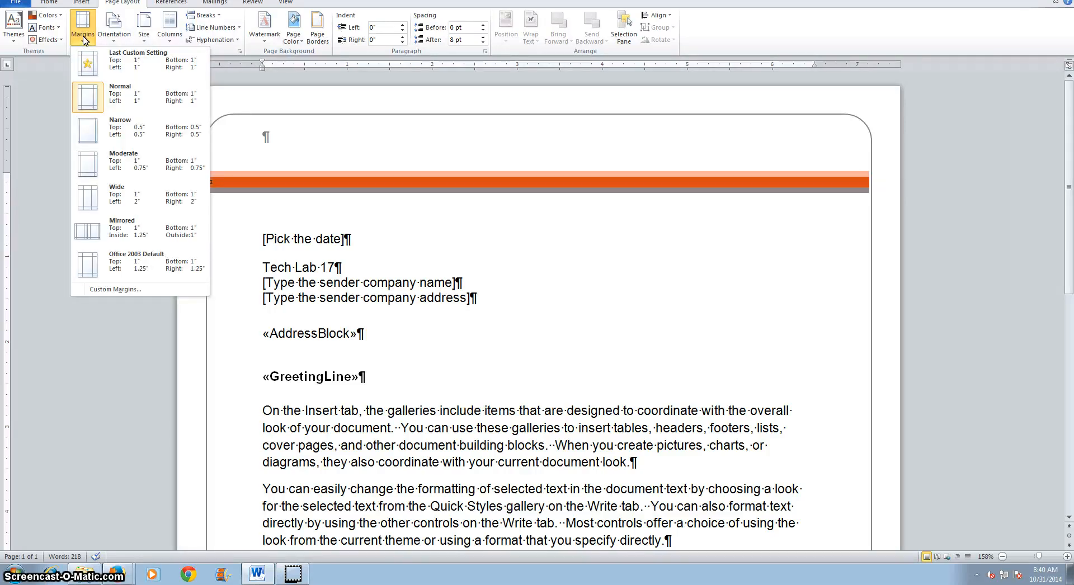
left_click(124, 166)
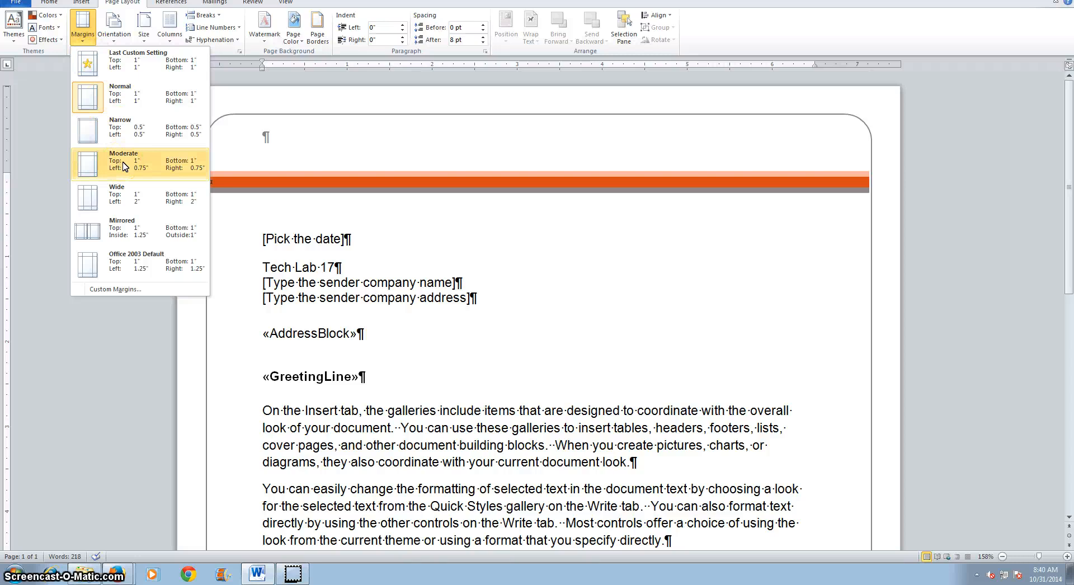
left_click(157, 174)
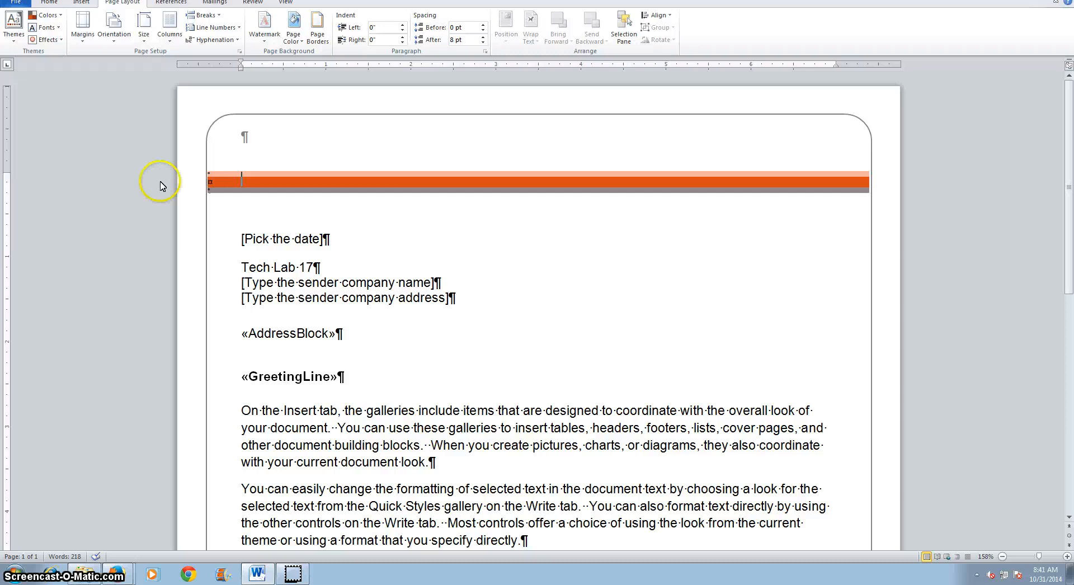
Place the cursor in the orange band of the letterhead and center its paragraph
left_click(242, 182)
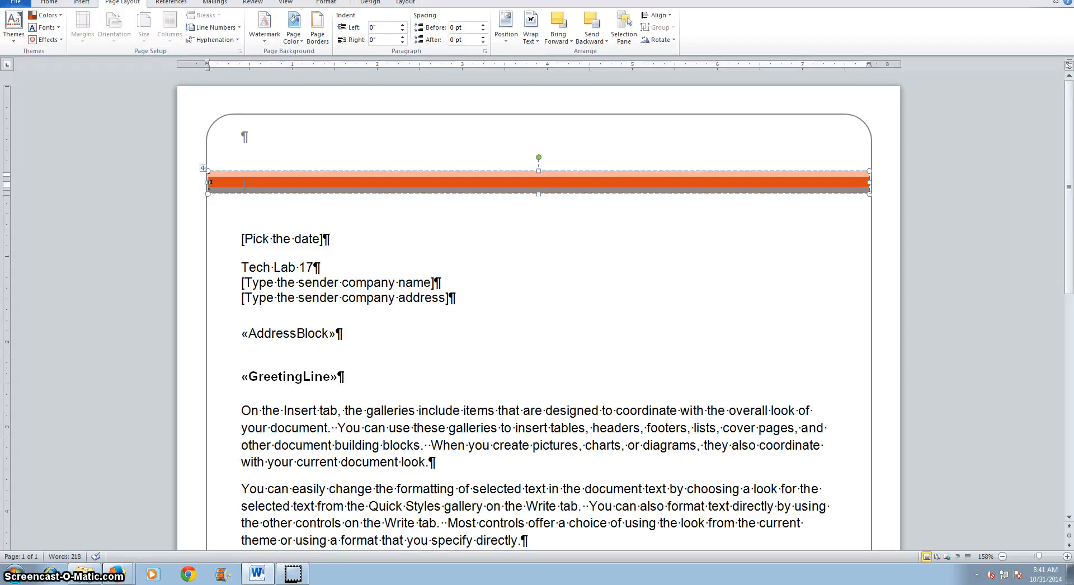
left_click(240, 180)
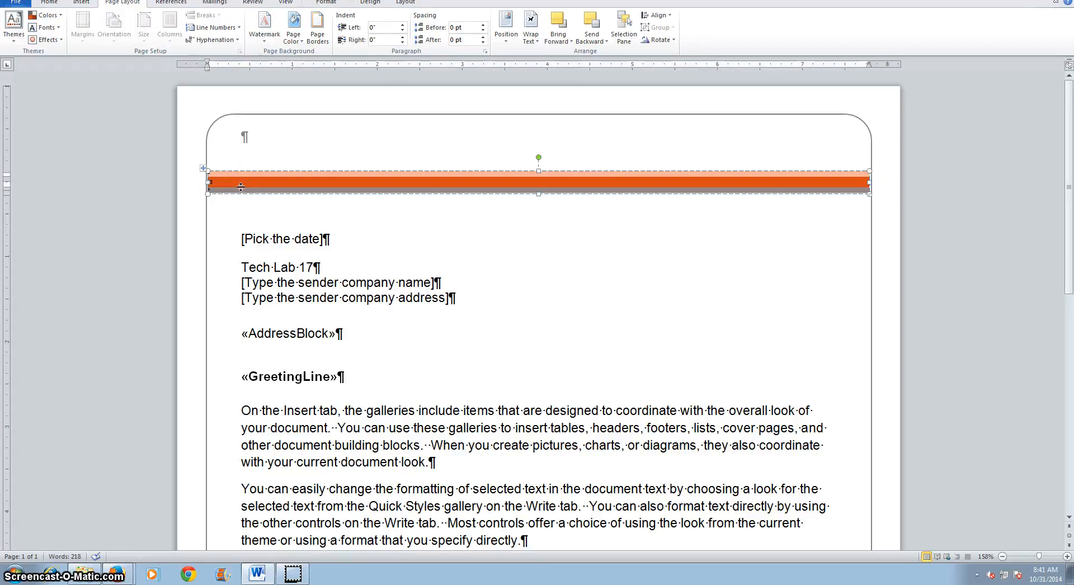
left_click(242, 187)
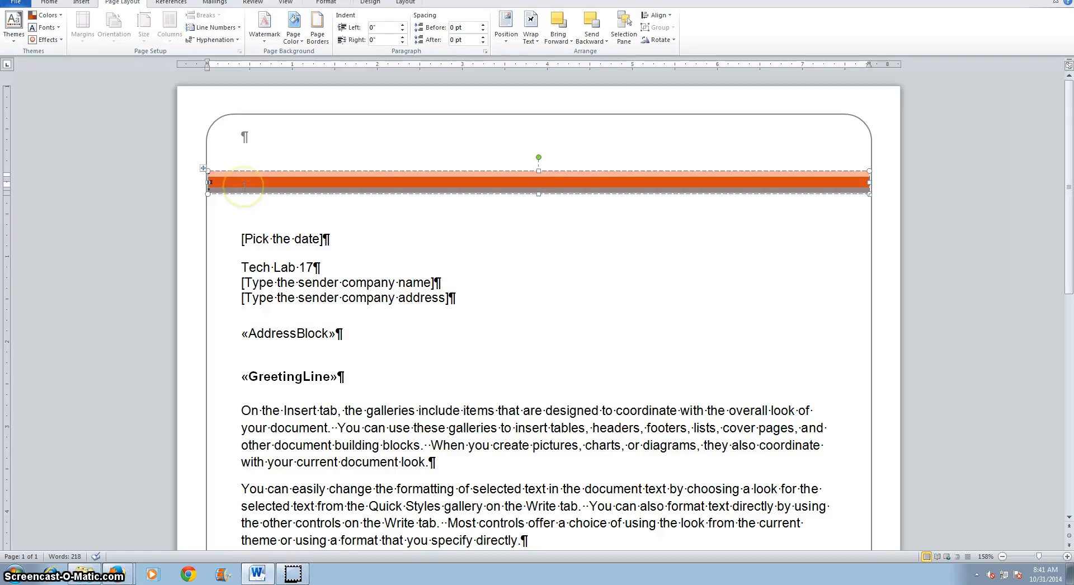
left_click(48, 3)
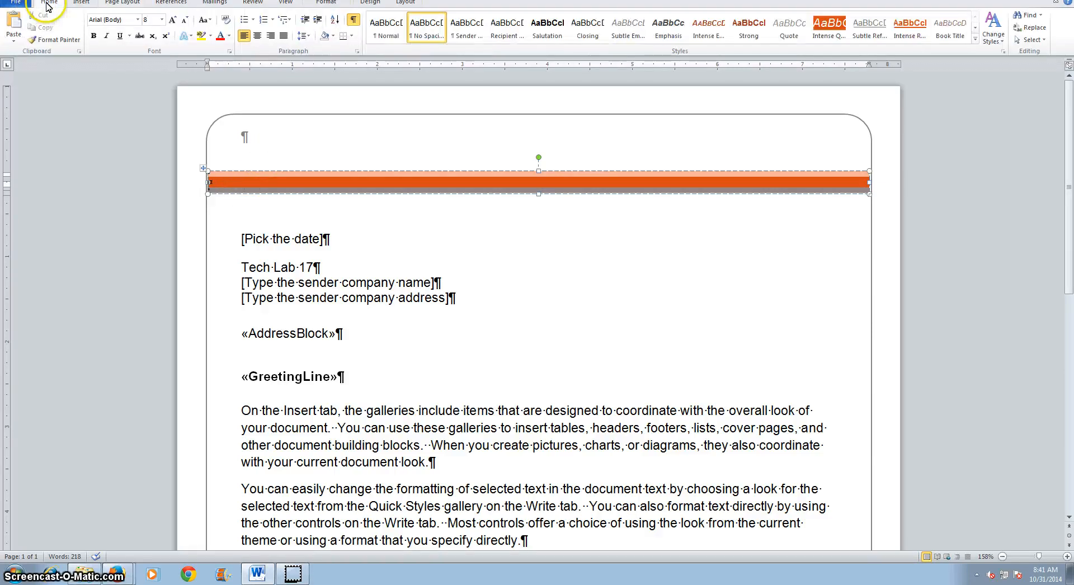
left_click(258, 37)
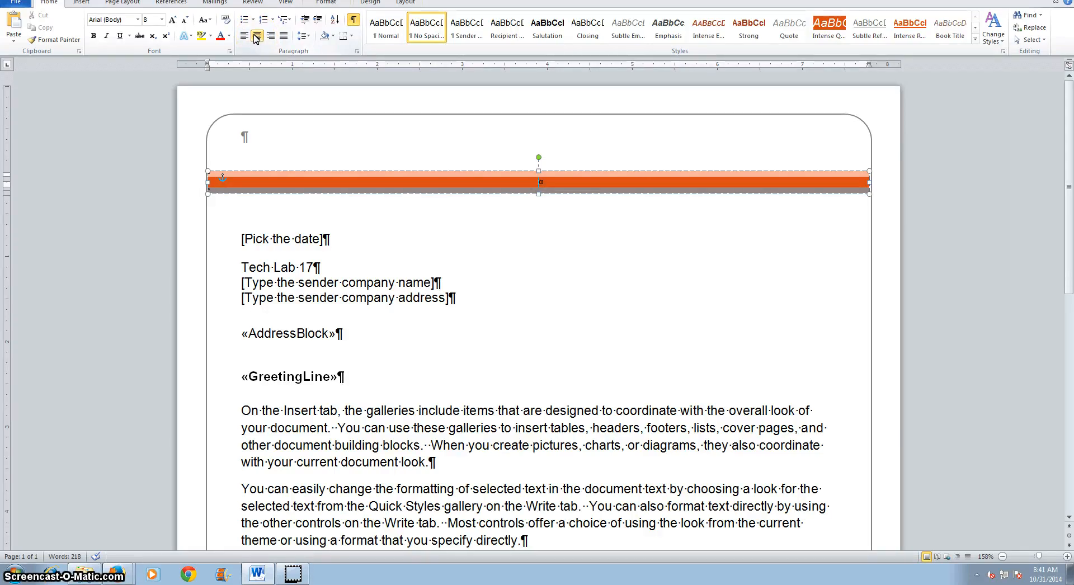
Enter the company's full postal address, including state and ZIP code, in the orange band
type("#")
type("85")
type("°C")
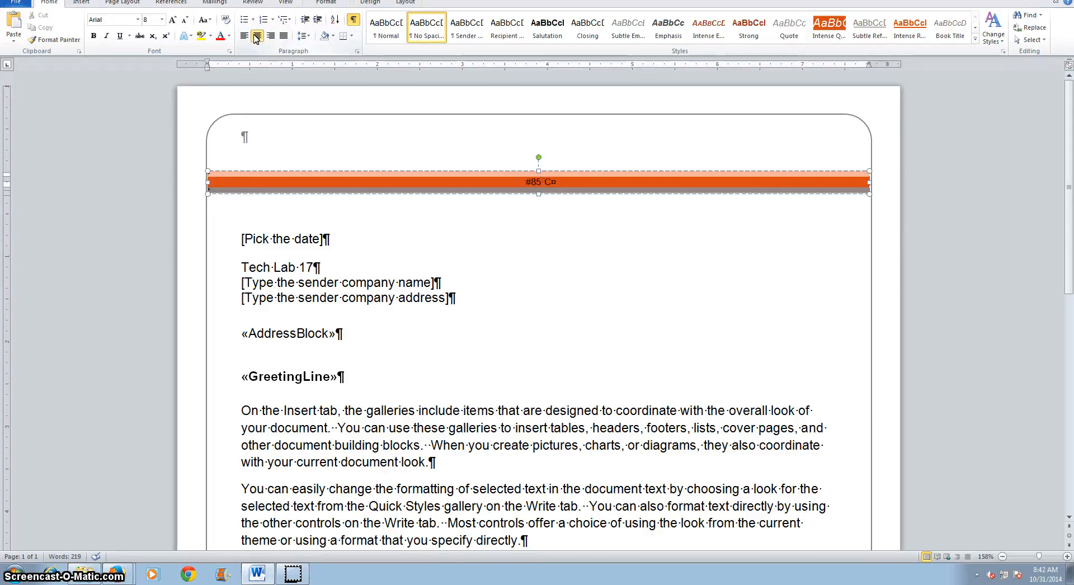
type("ottag")
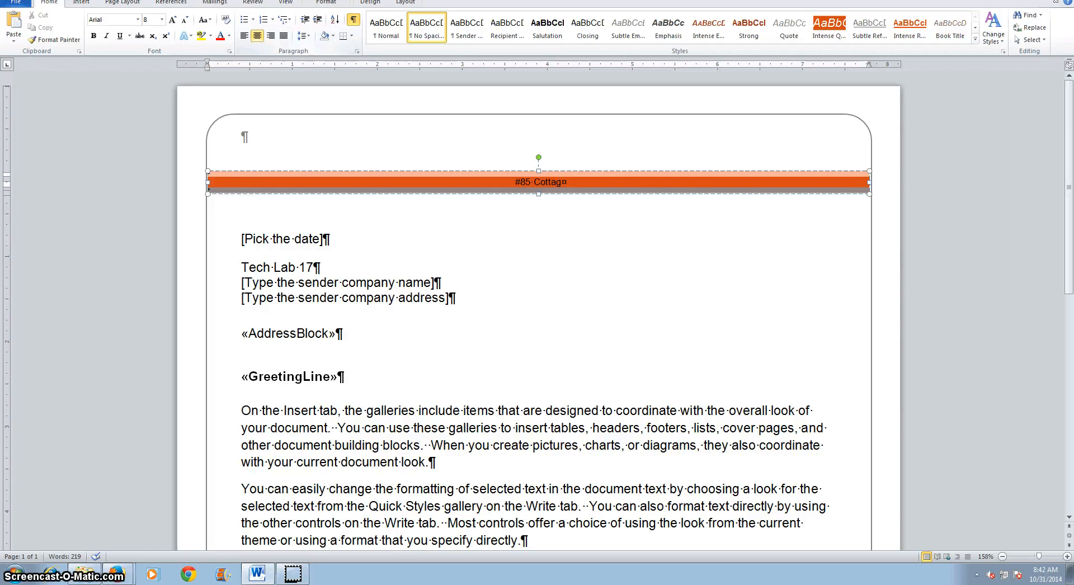
type("e Grove A")
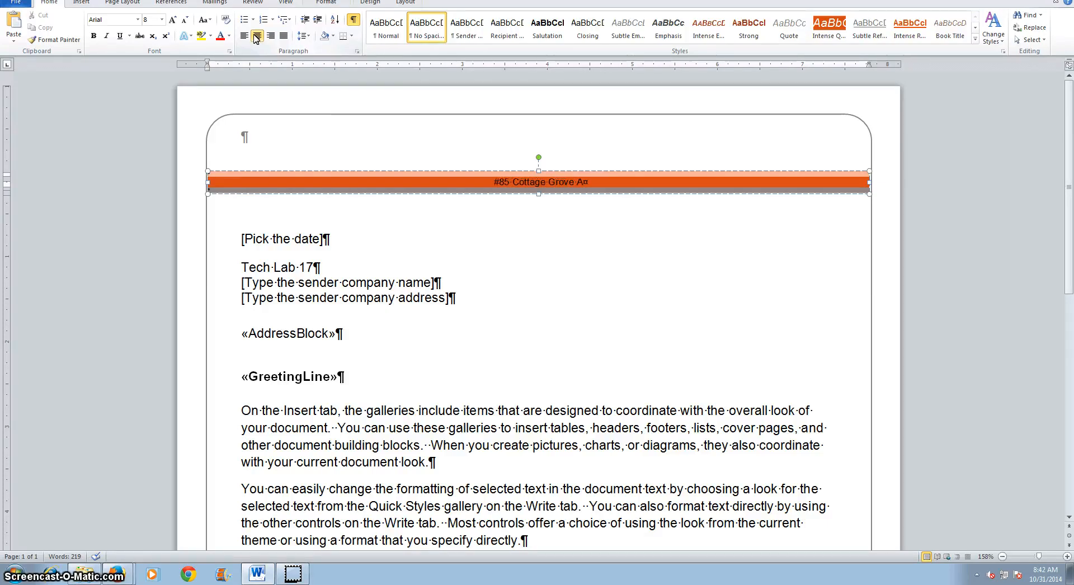
type("venue")
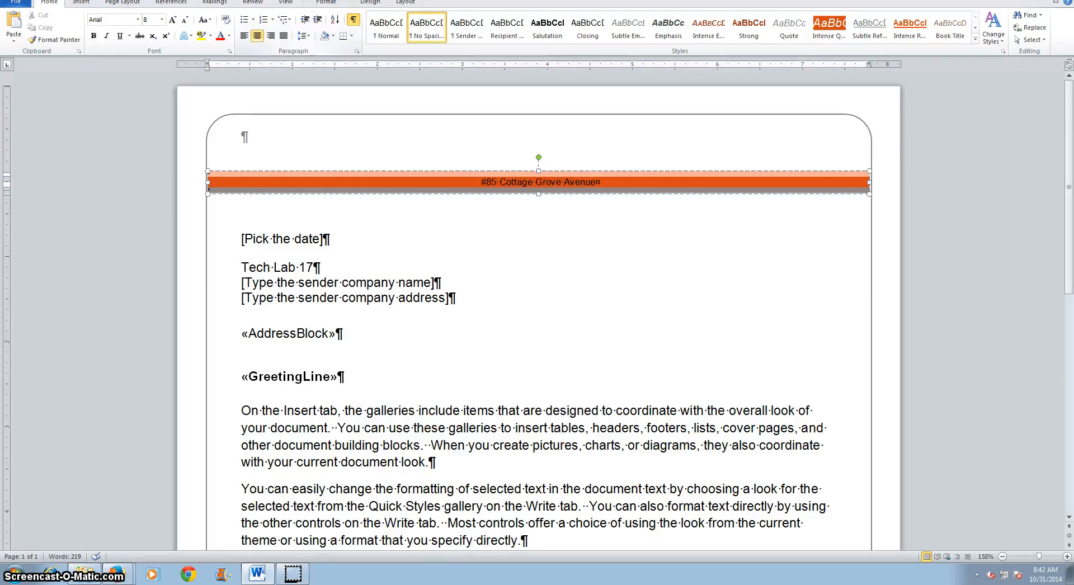
type(", Di")
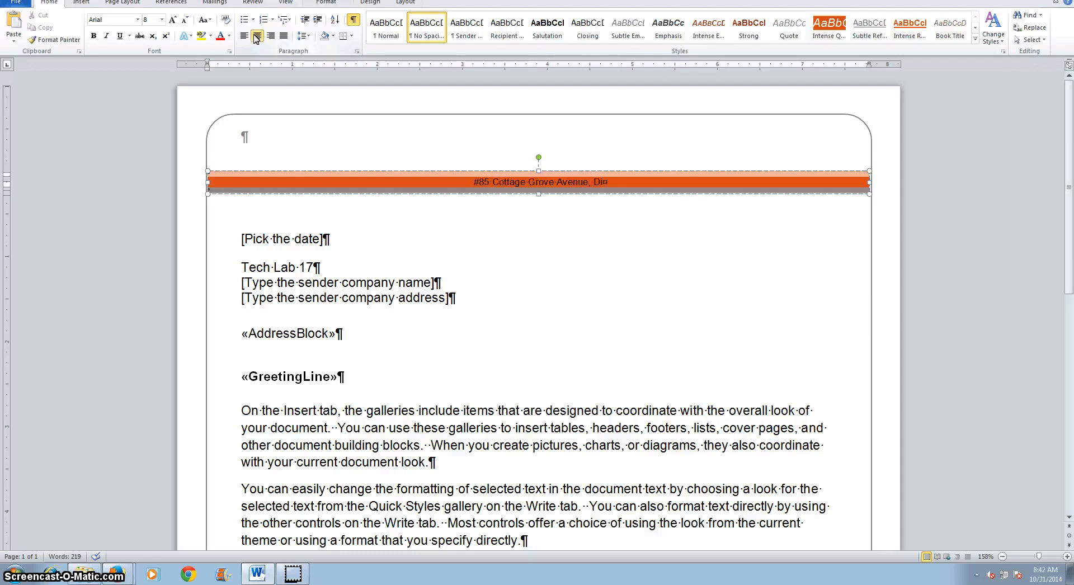
type("lton,")
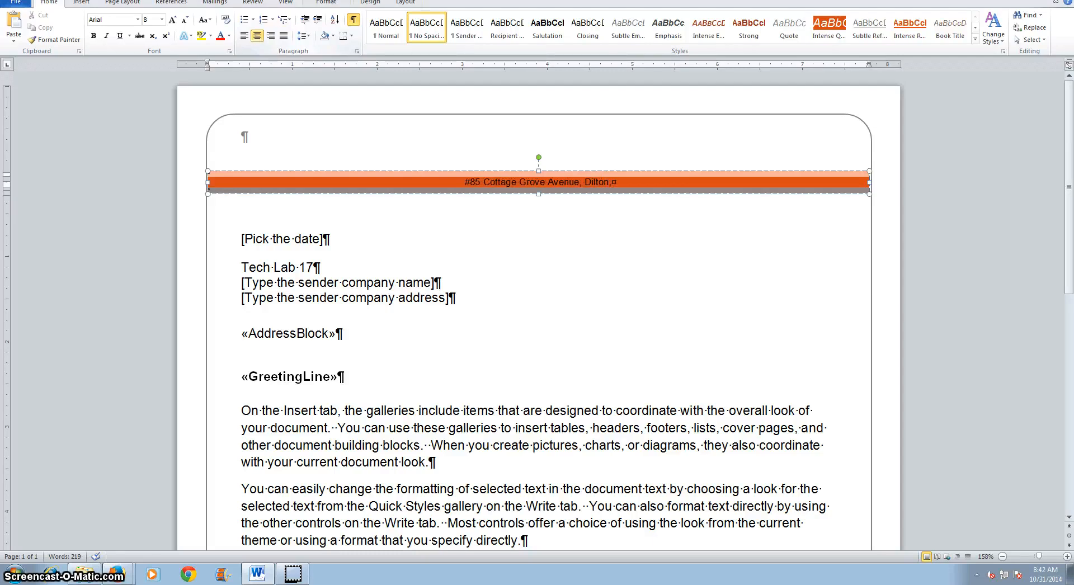
type(" NH ")
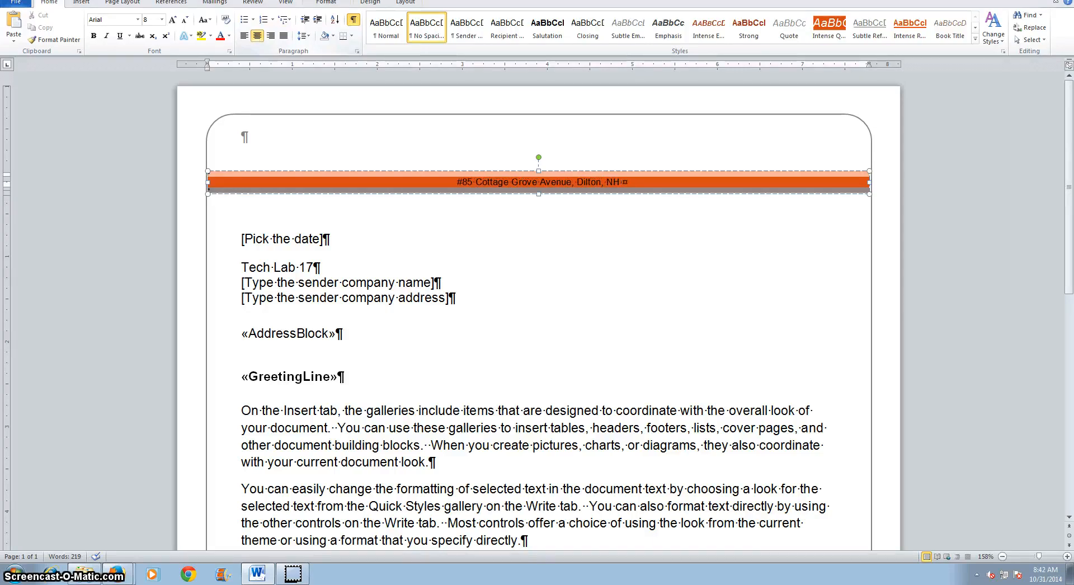
type("03324")
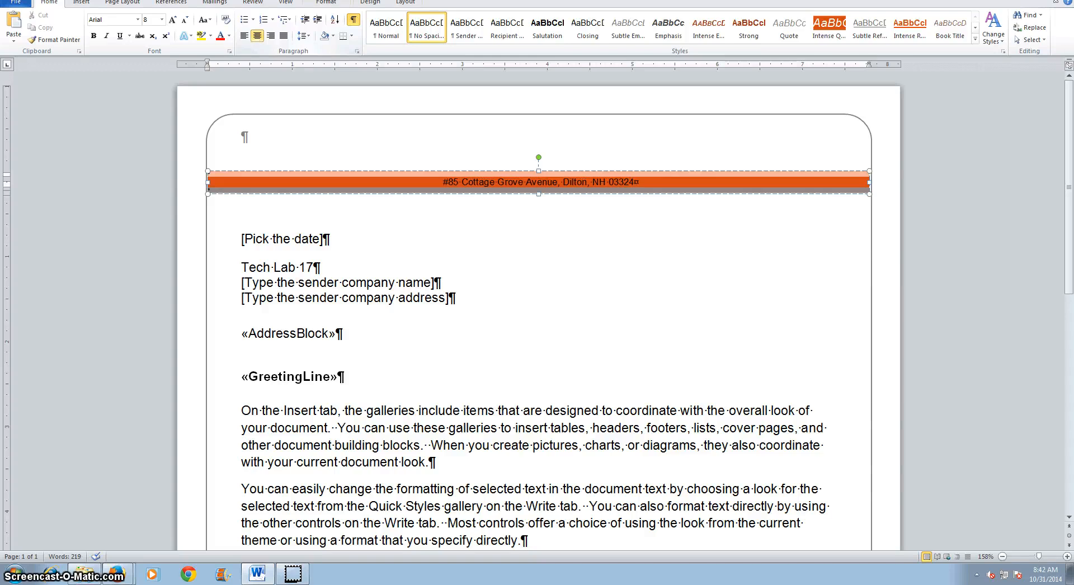
type(" -")
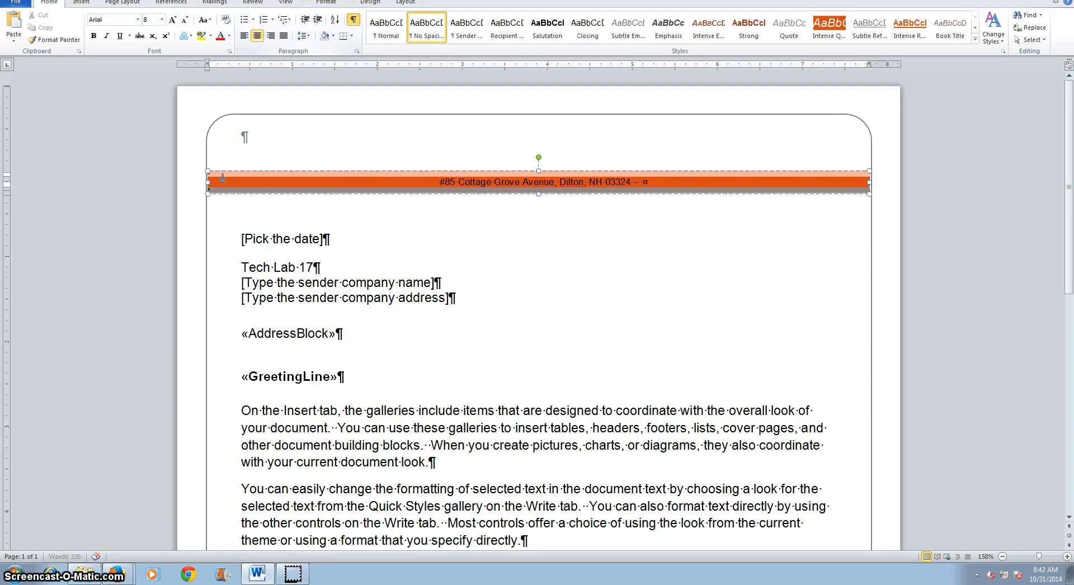
Add a hyphen separator and the company's phone number with area code after the address in the orange band
type("(")
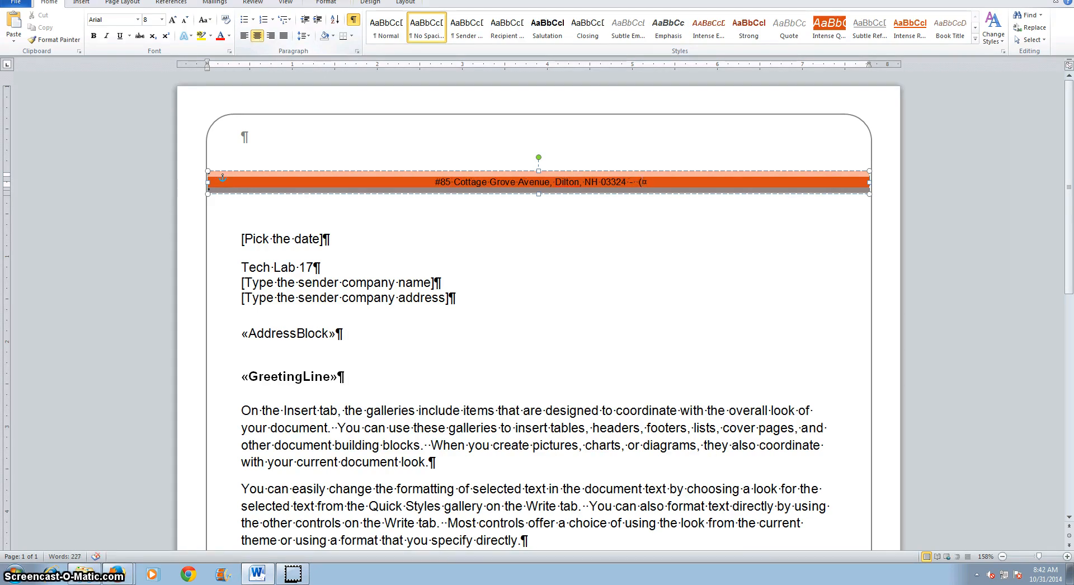
type("282")
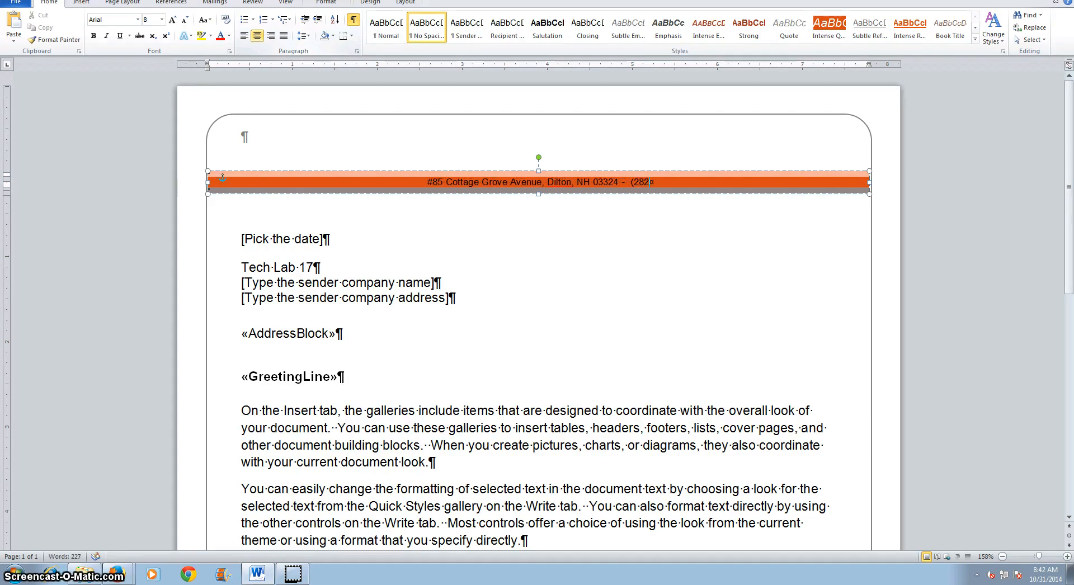
type(") ")
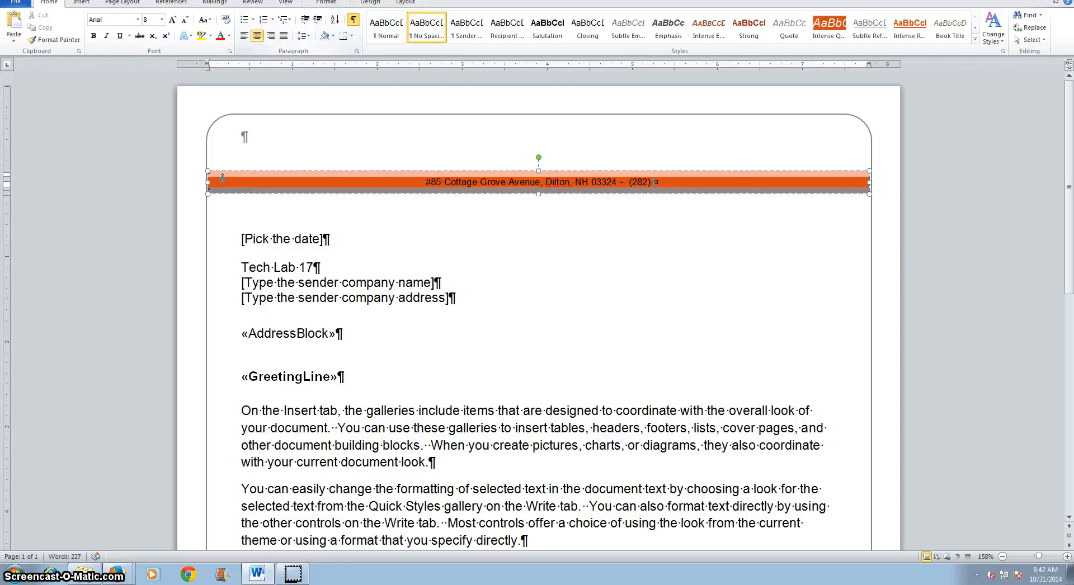
type("555")
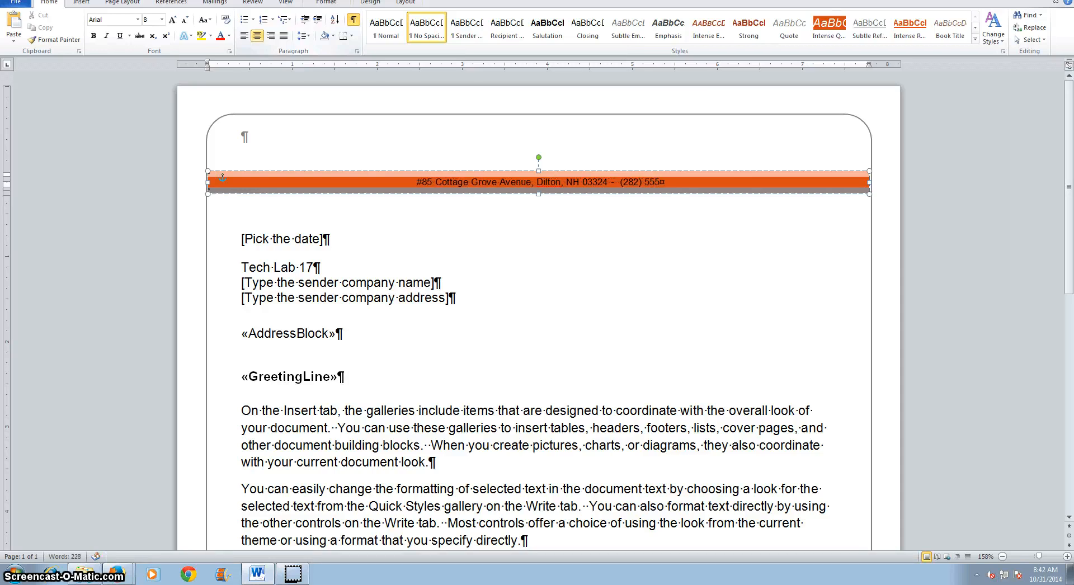
type("-")
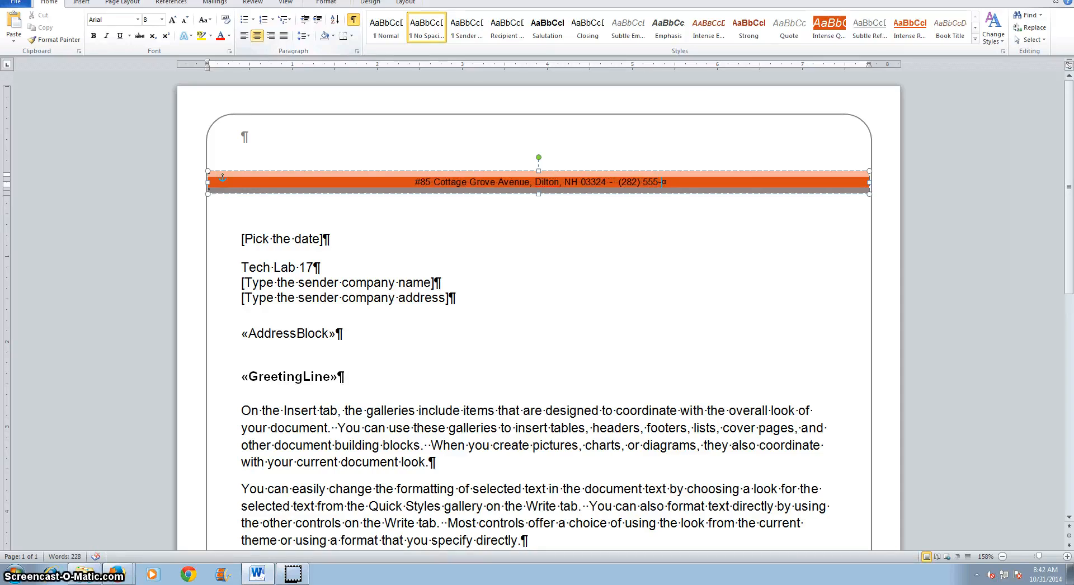
type("2838 –")
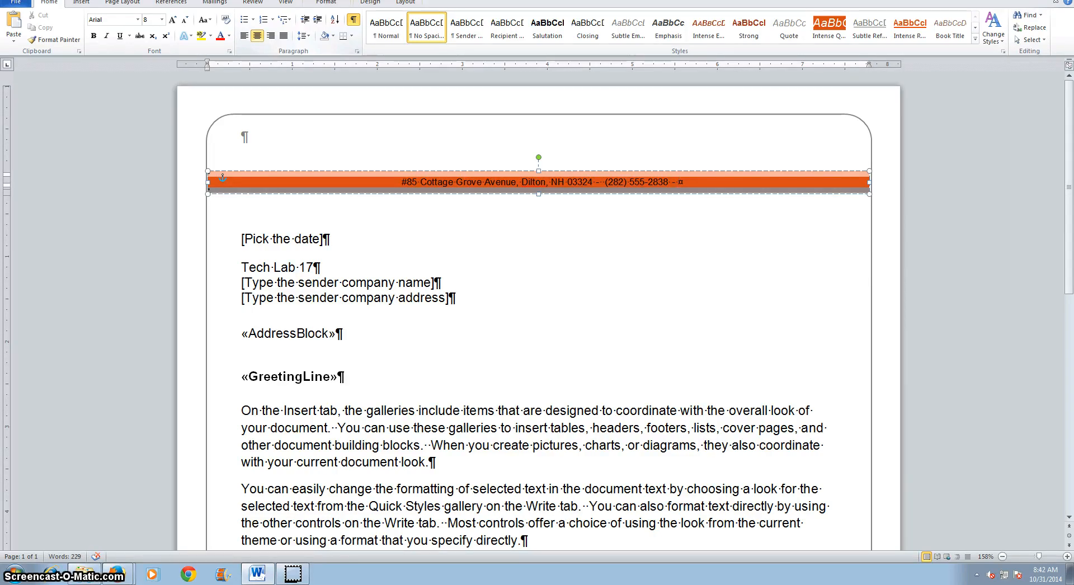
type("w")
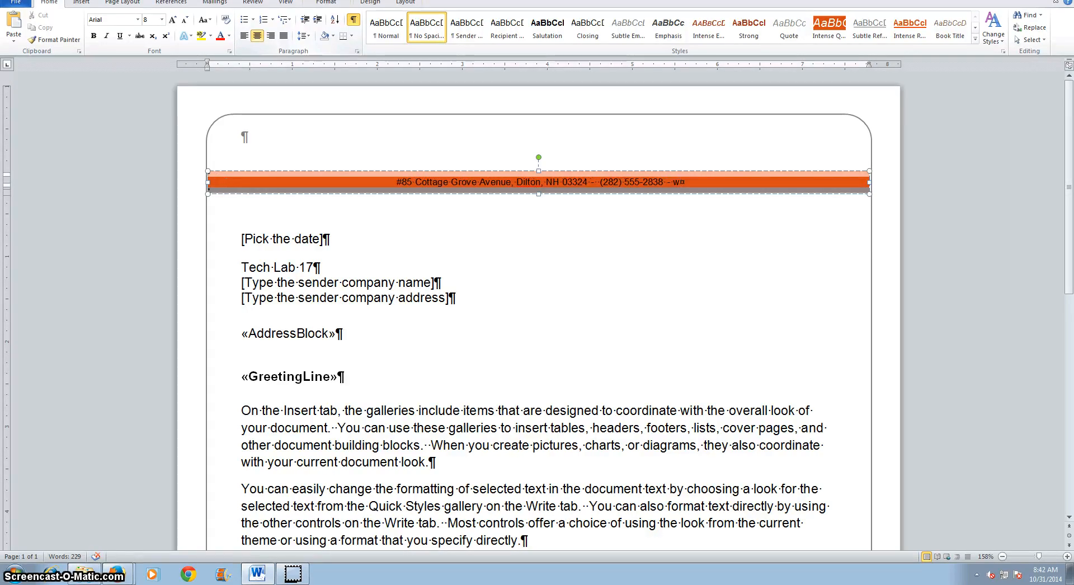
type("ww.to")
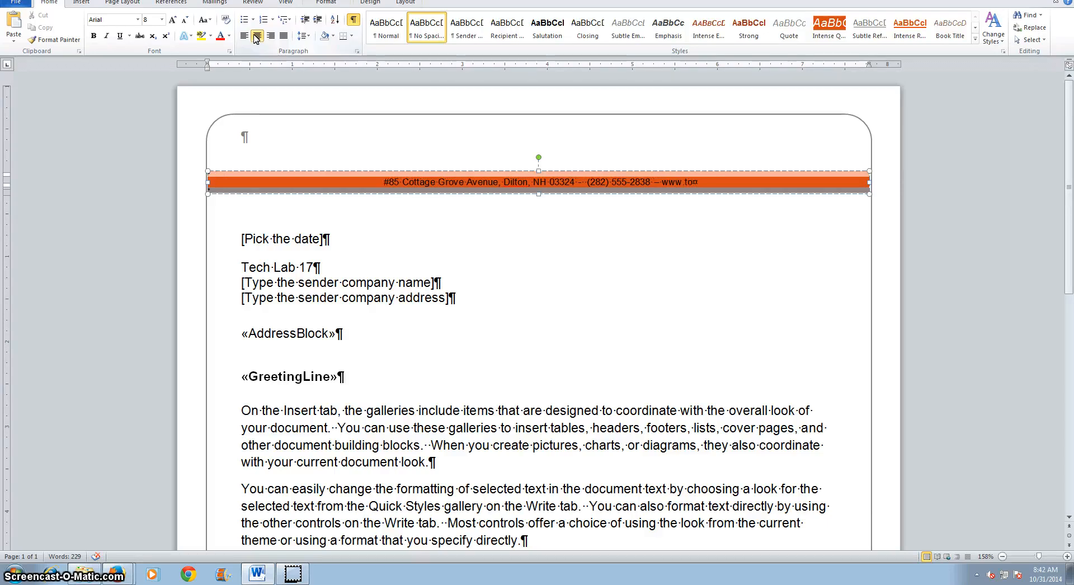
type("talf")
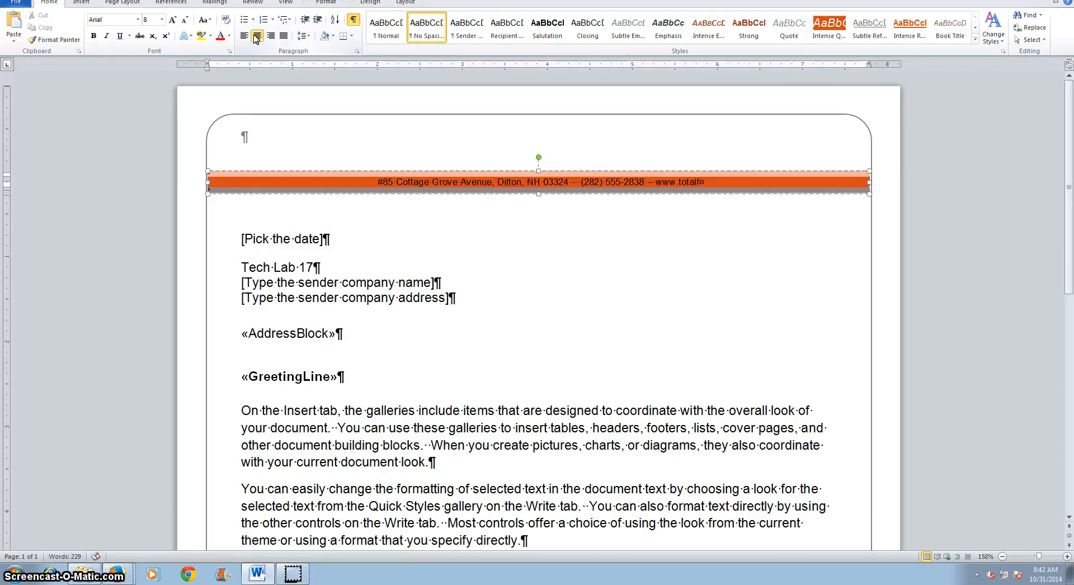
type("itne")
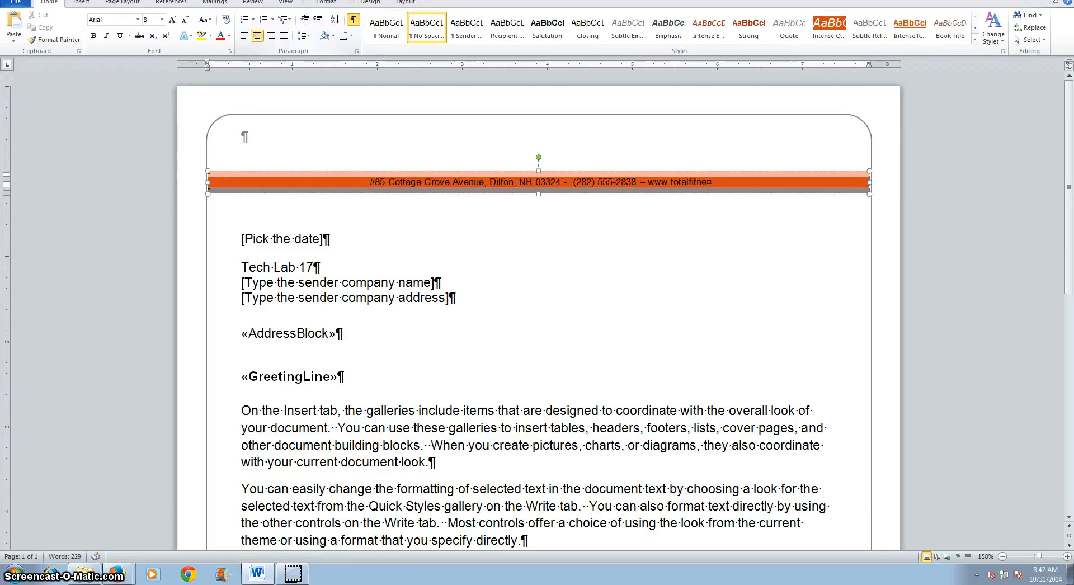
type("sshc.com")
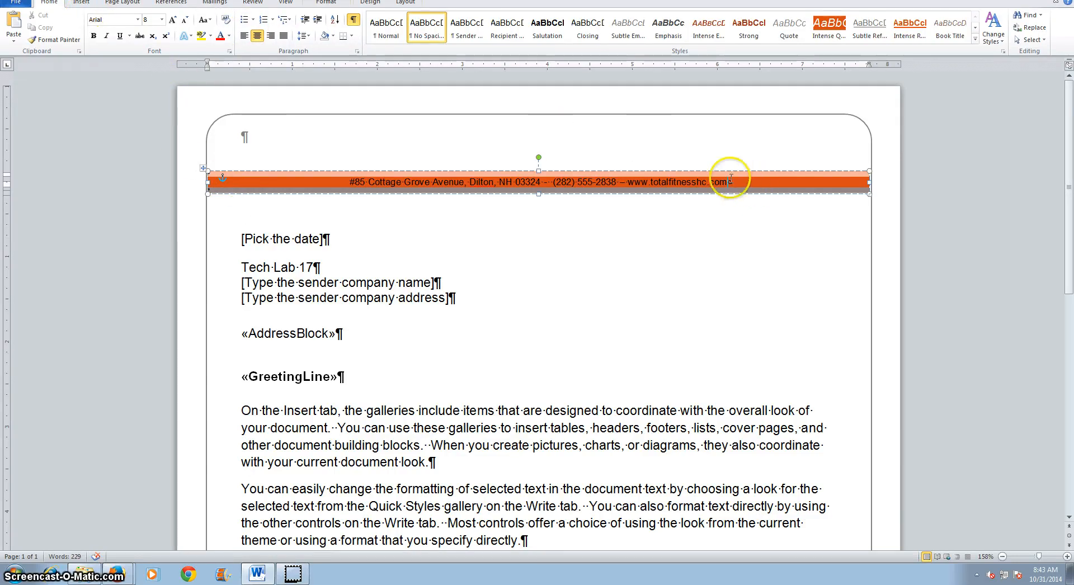
Insert a new drawing canvas at the top of the letter, over the orange letterhead band, and select it
left_click(81, 4)
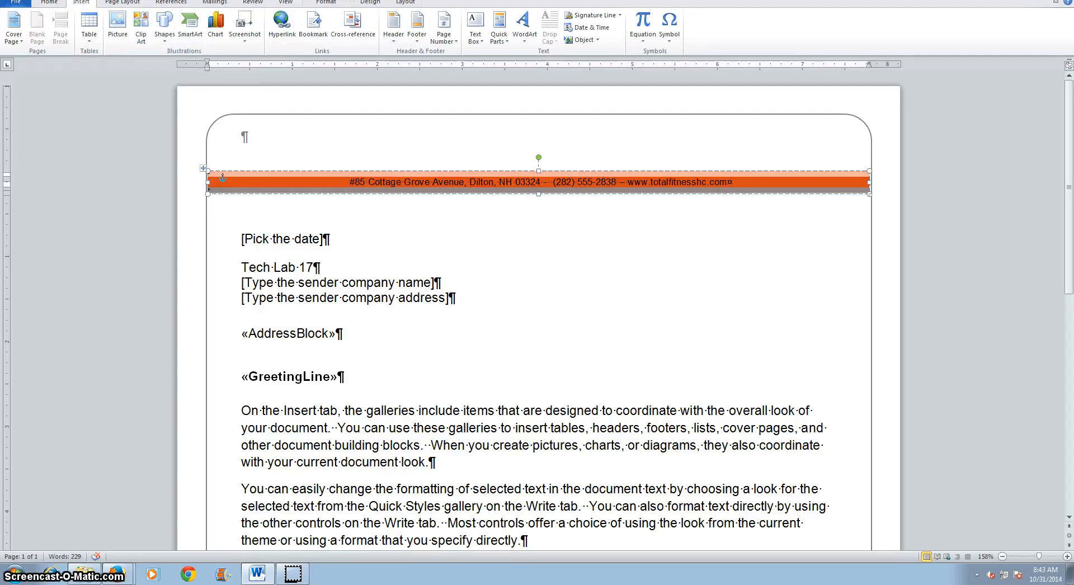
left_click(165, 42)
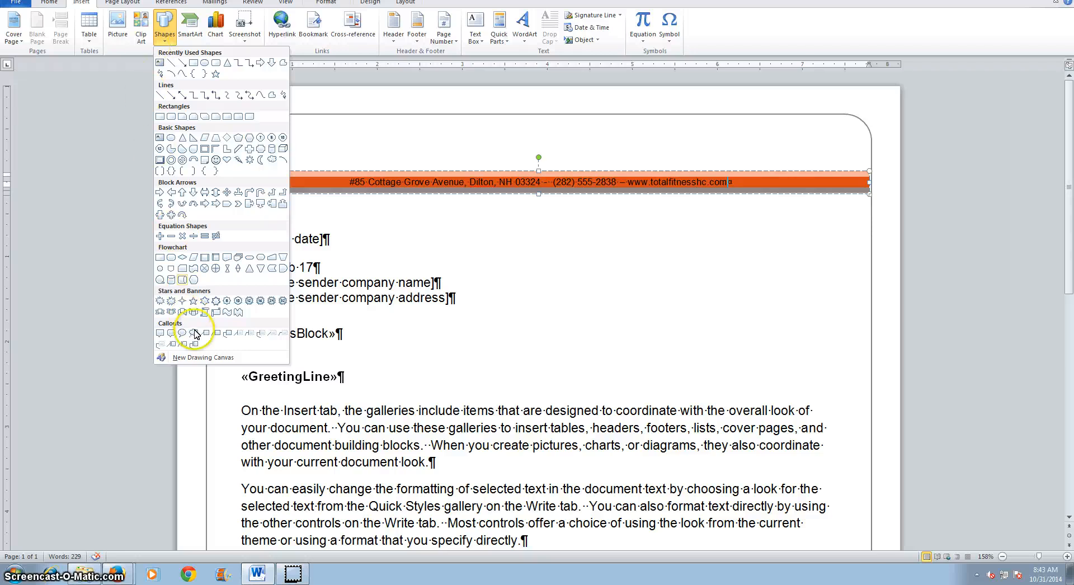
left_click(196, 361)
left_click(239, 168)
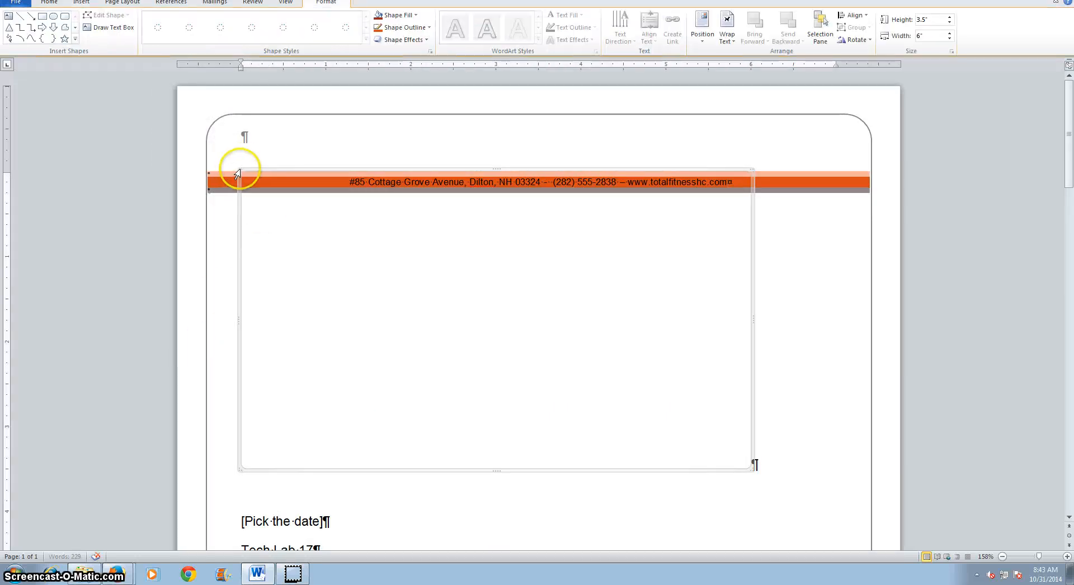